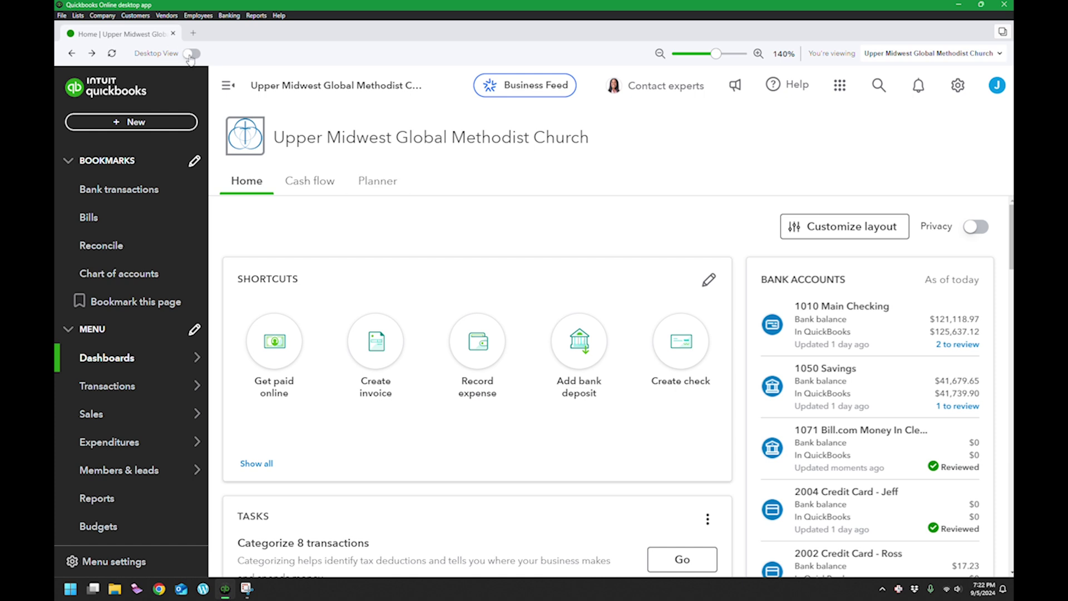
Try the classic layout's home page, then return to the new QuickBooks layout
left_click(191, 55)
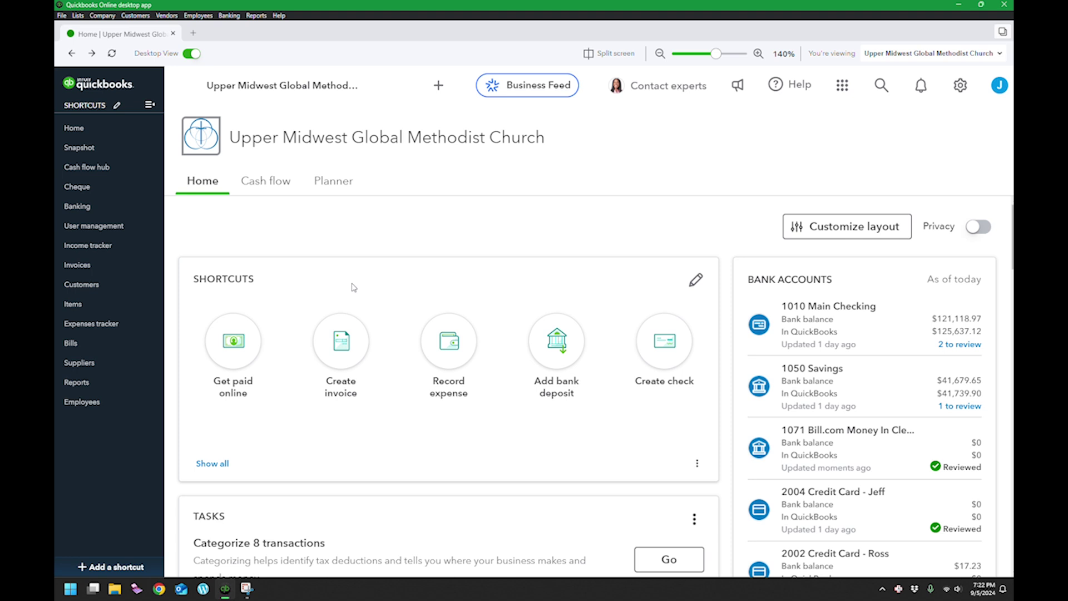
left_click(78, 128)
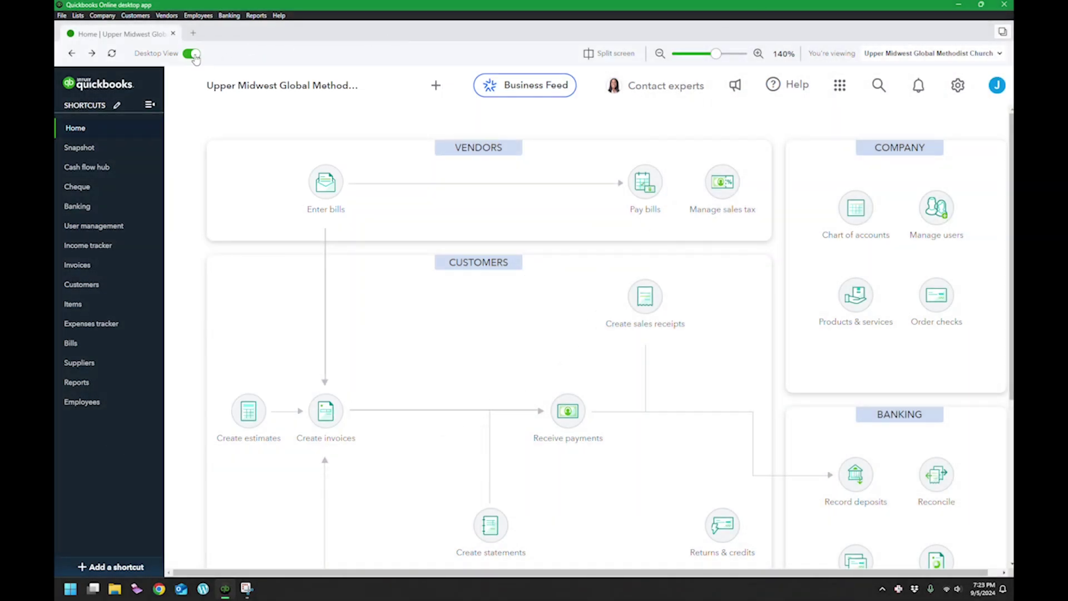
left_click(193, 54)
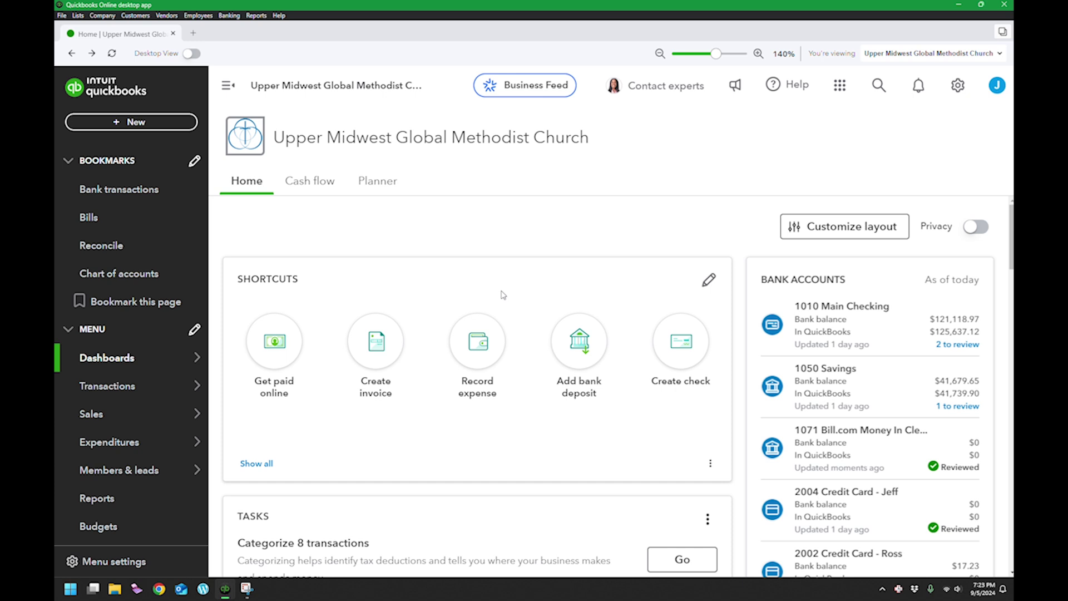
left_click(952, 89)
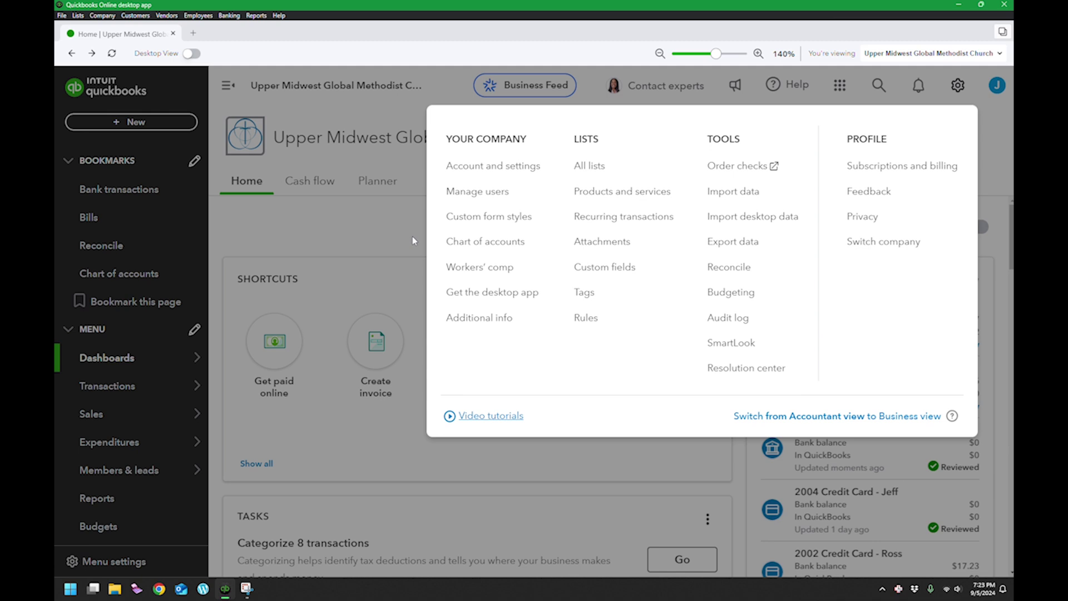
left_click(384, 229)
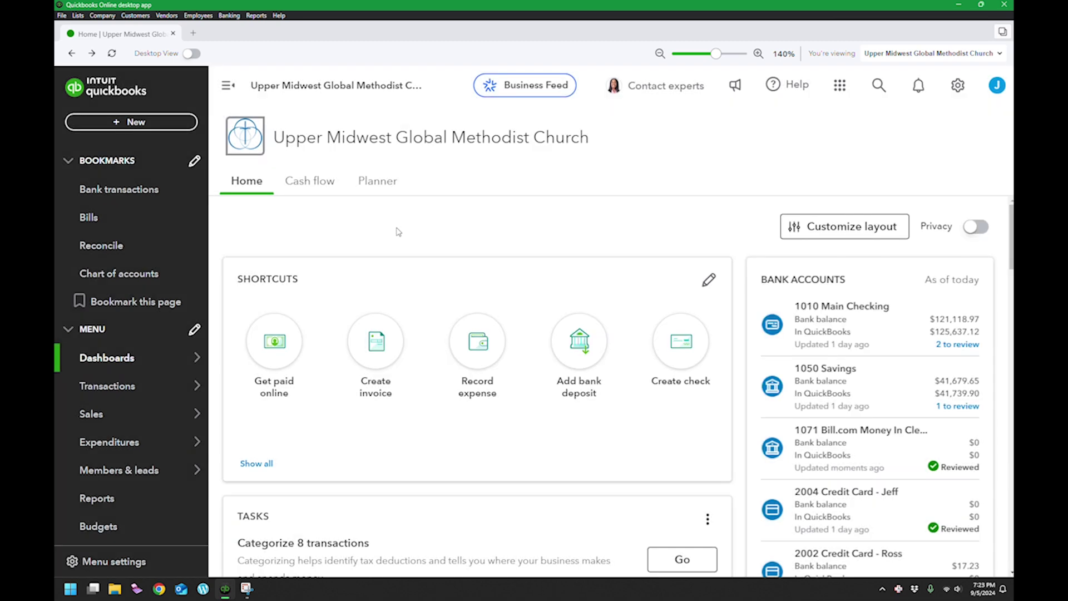
Go to Import data from the gear's Tools list and pick Bank Data as record type
left_click(959, 96)
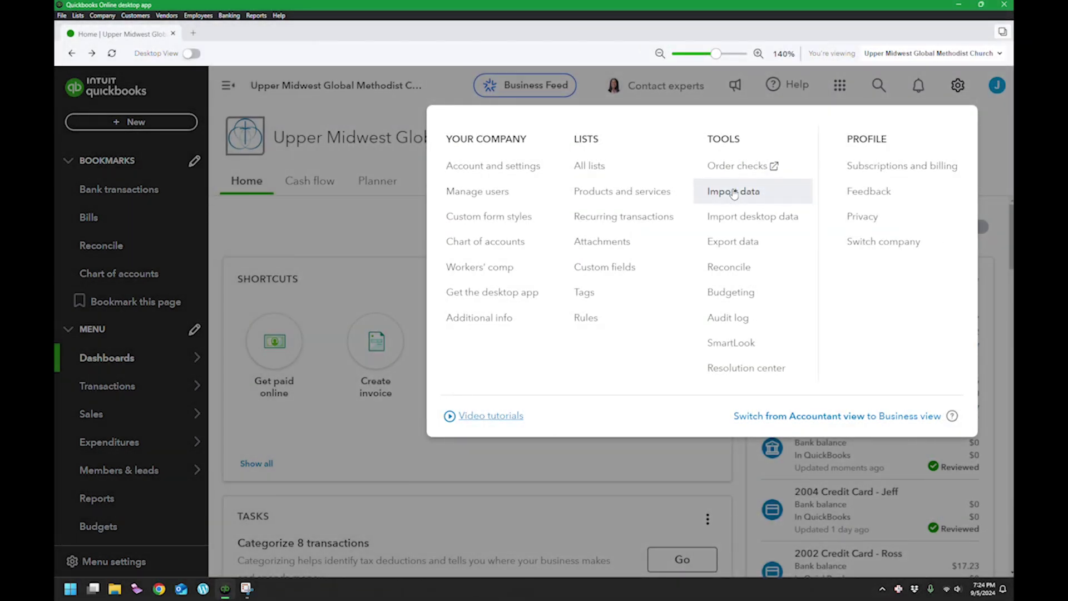
left_click(734, 192)
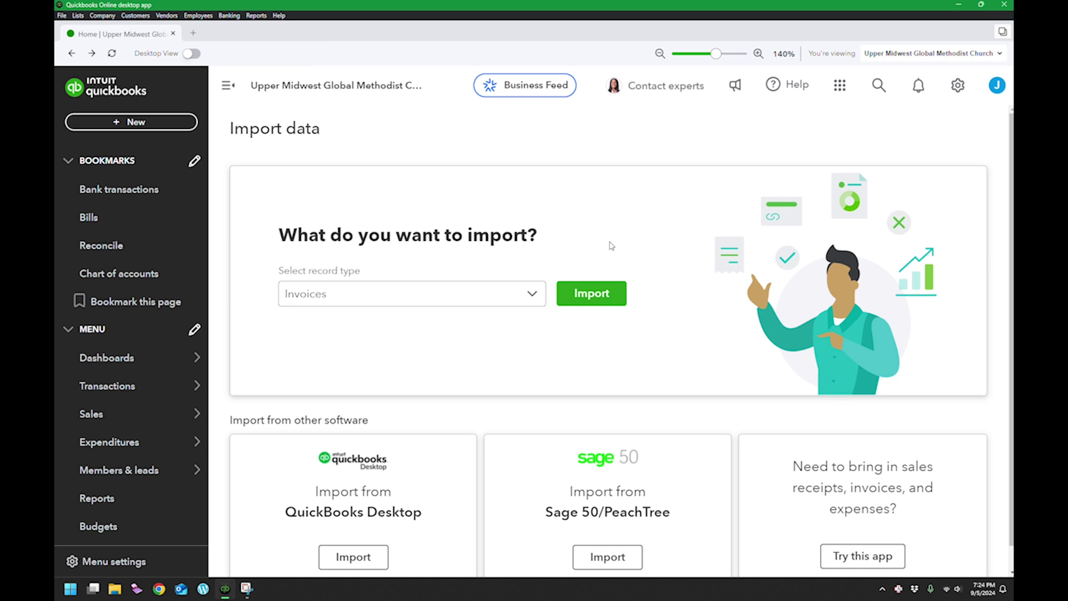
scroll(608, 222, "down", 1)
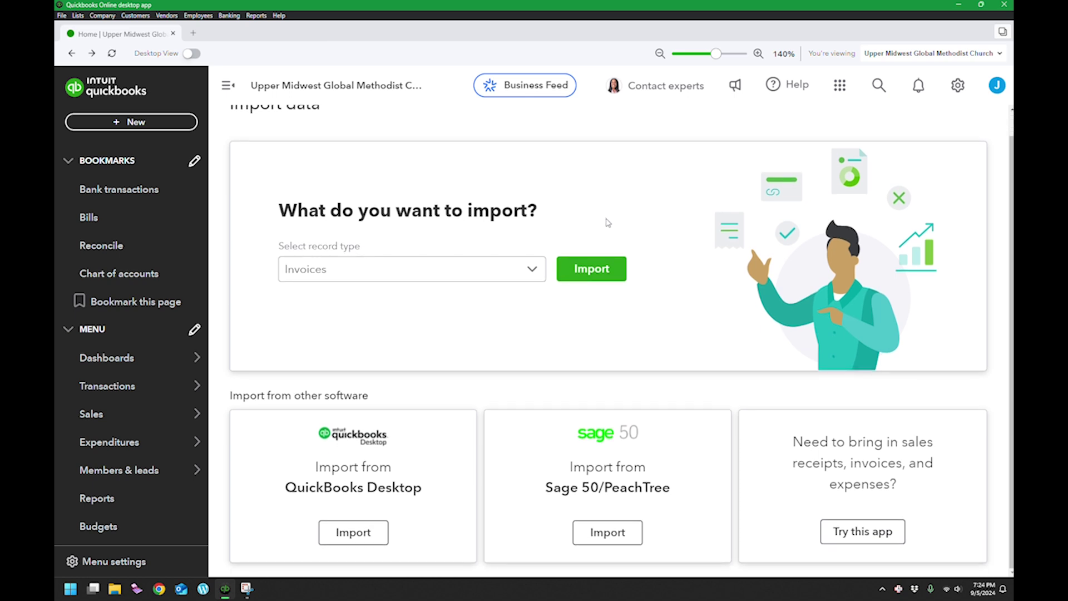
left_click(531, 281)
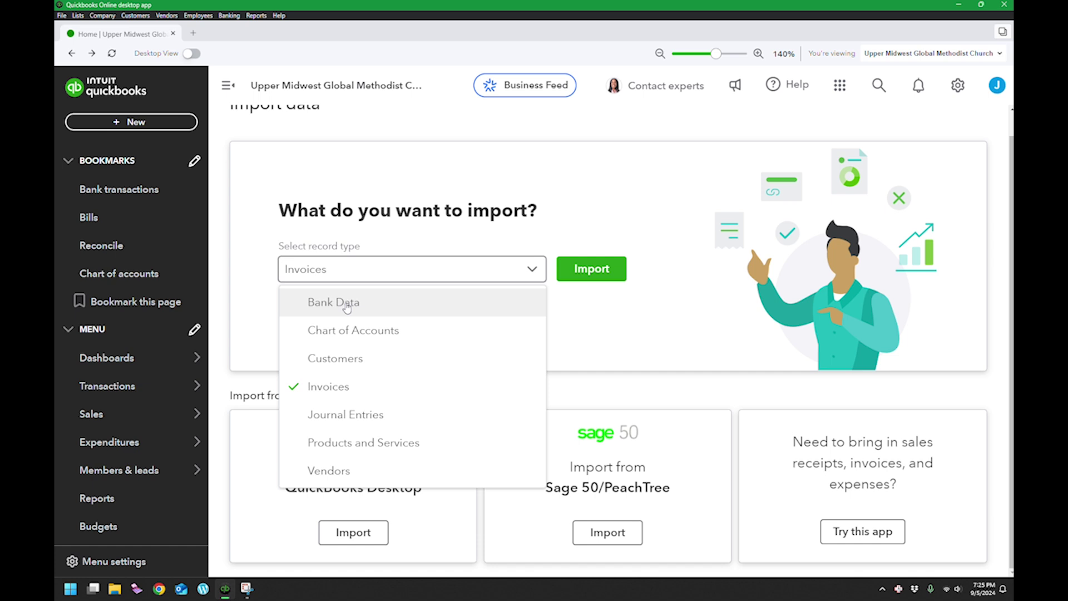
left_click(345, 308)
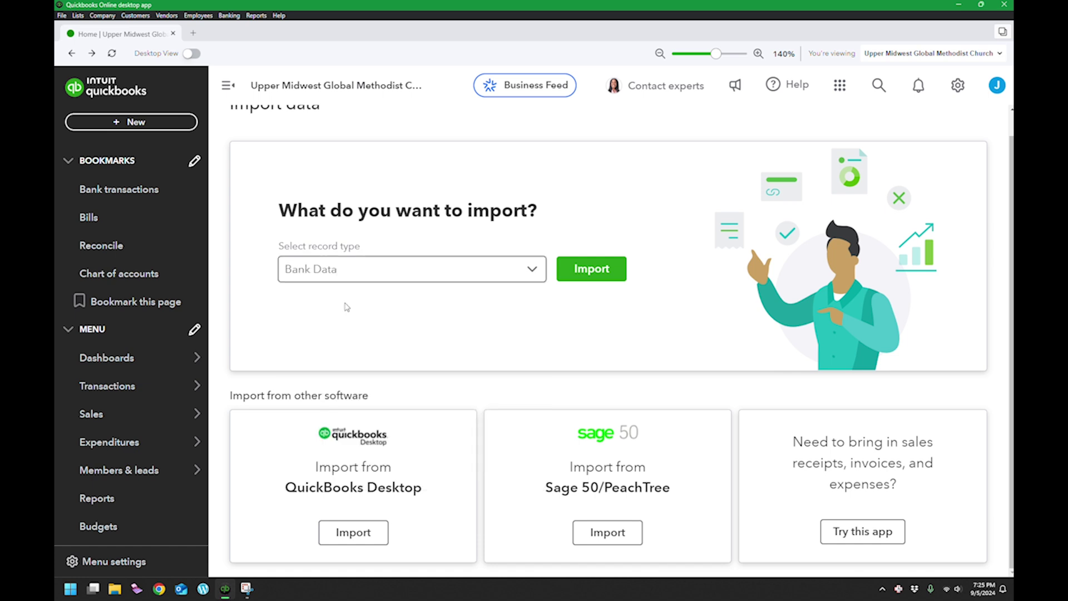
Start the bank data import and highlight the automatic heading, 'Export' and '.CSV' text
left_click(578, 274)
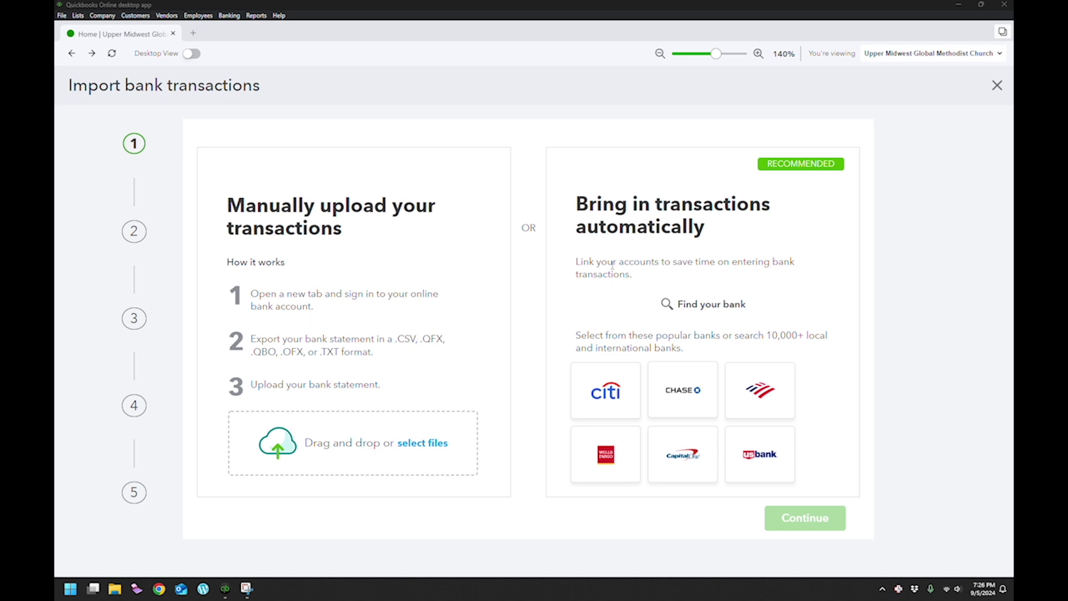
left_click_drag(586, 201, 712, 235)
left_click(712, 235)
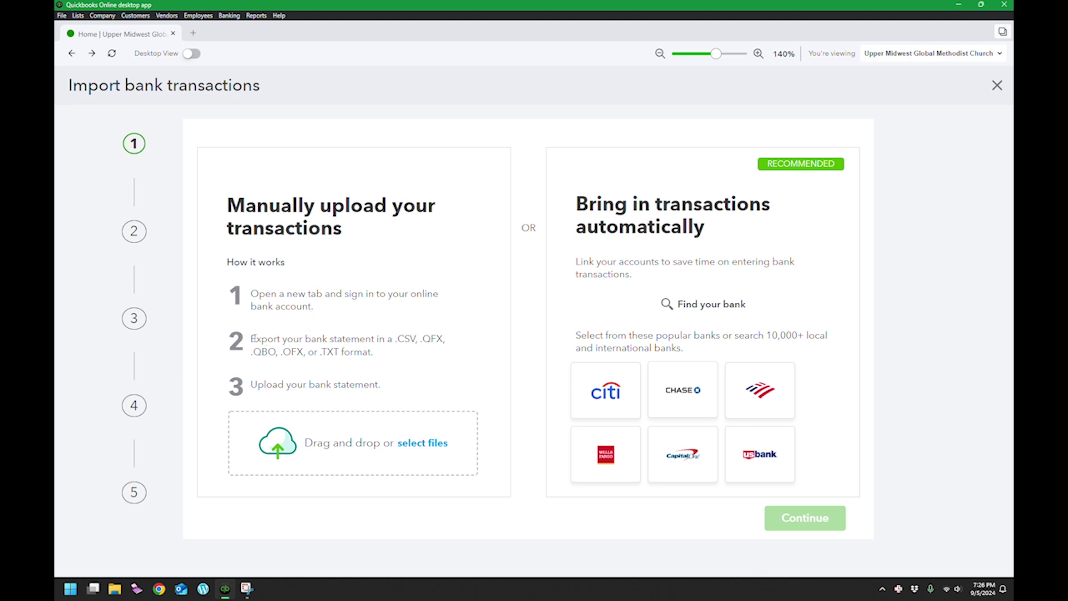
left_click_drag(251, 339, 281, 340)
left_click(306, 339)
left_click_drag(397, 338, 410, 338)
left_click(403, 342)
Highlight the supported .QFX, .QBO and .TXT formats in the manual upload step 2
left_click_drag(422, 340, 439, 350)
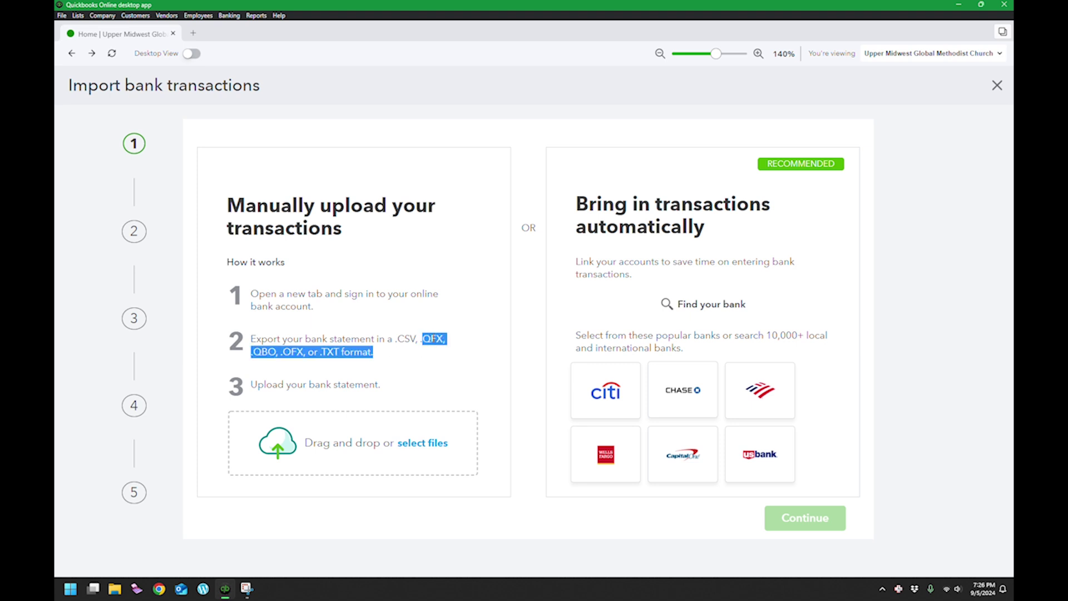
left_click(433, 339)
double_click(433, 339)
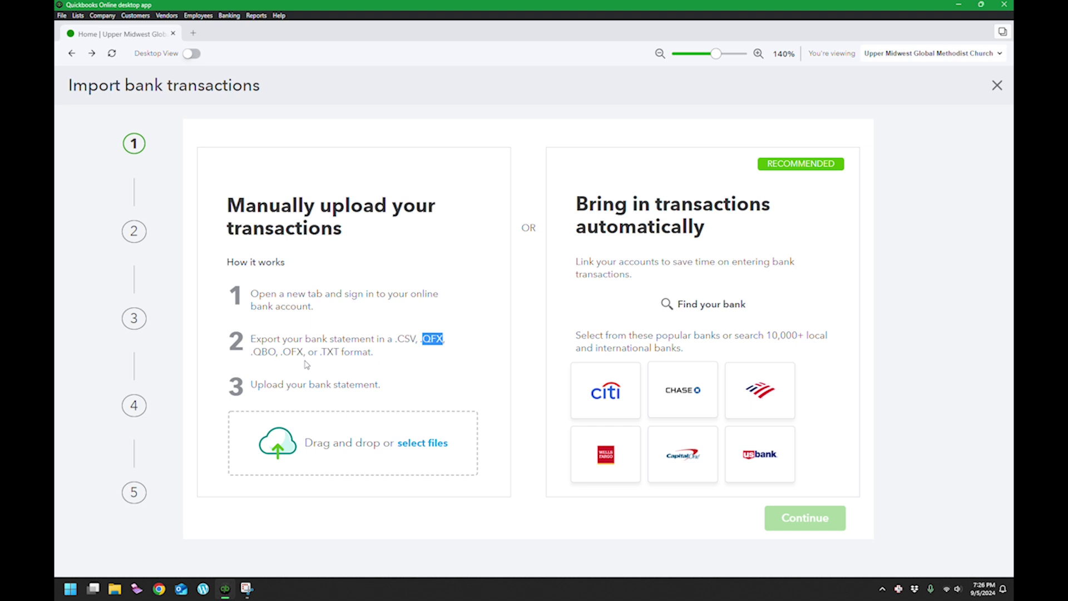
double_click(264, 352)
triple_click(264, 352)
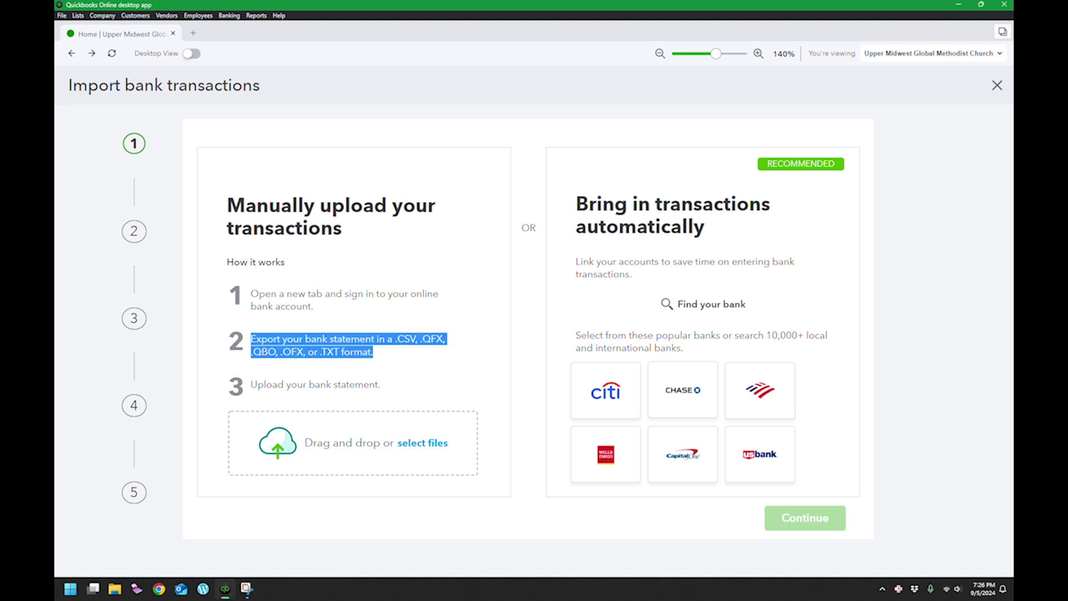
left_click(264, 352)
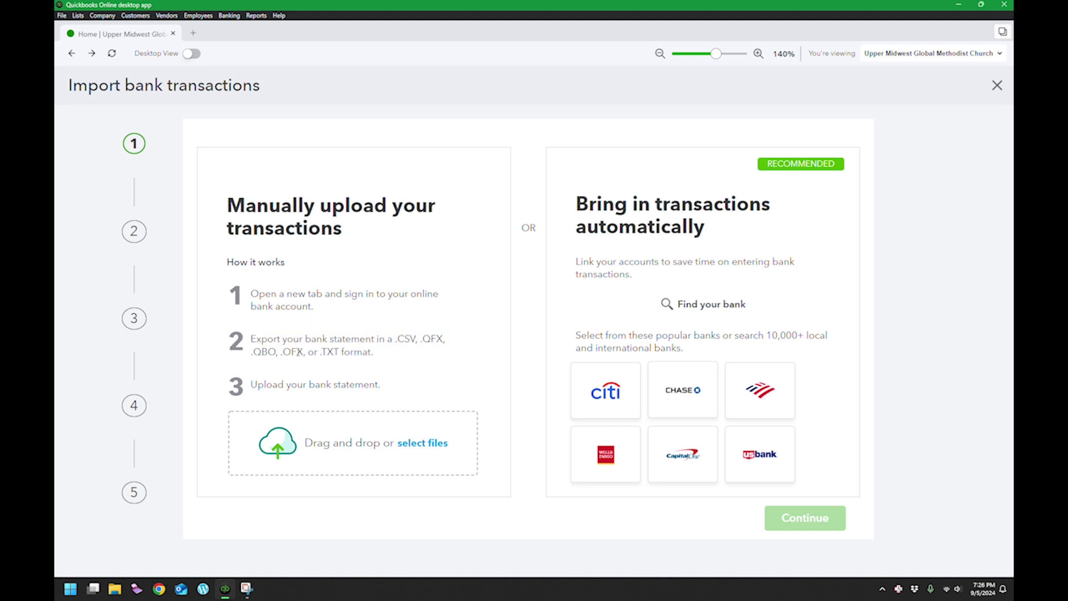
left_click_drag(339, 352, 322, 352)
double_click(436, 338)
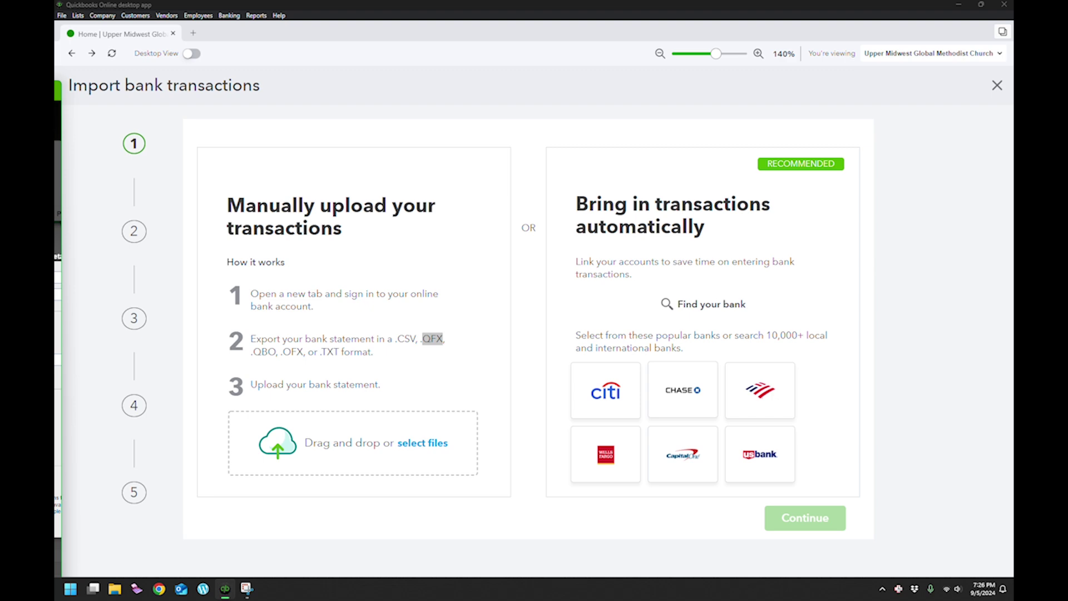
Bring the online banking window forward, maximize it and zoom the page to 125%
left_click_drag(54, 100, 681, 40)
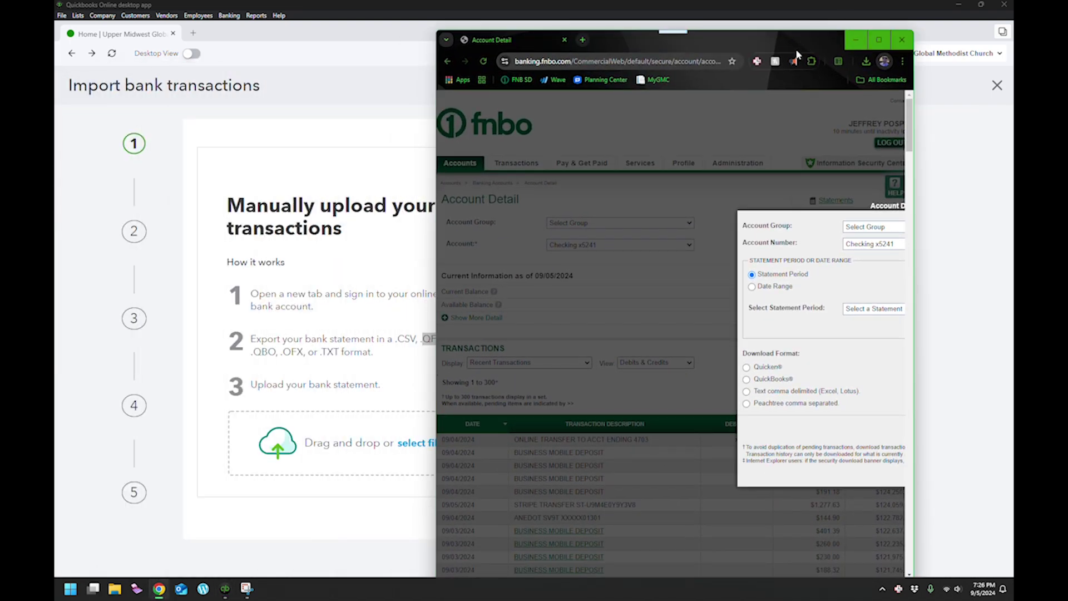
left_click(877, 38)
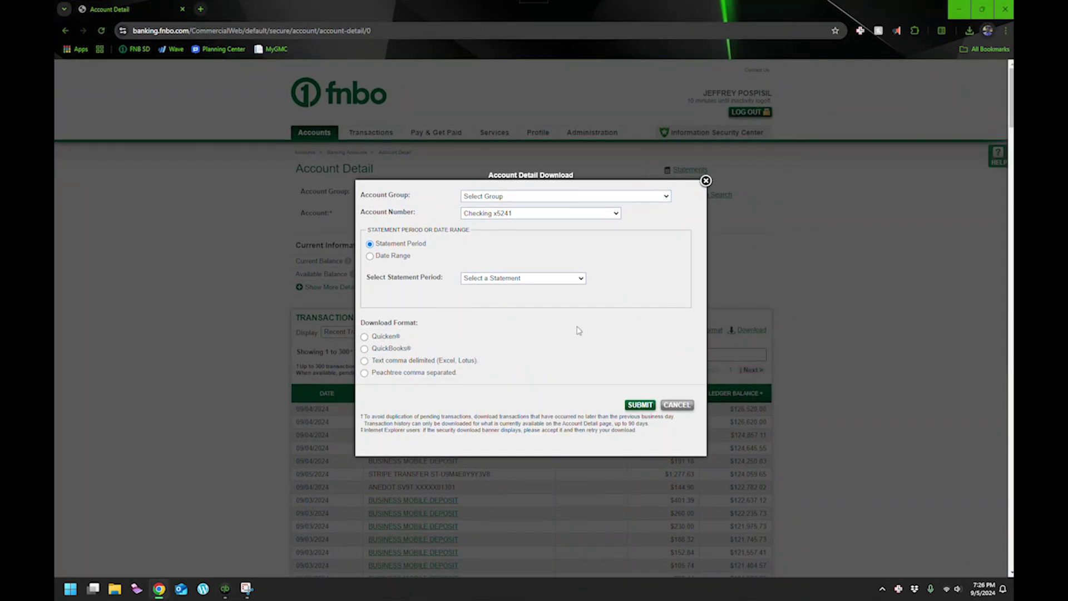
key("ctrl+plus")
key("ctrl+plus")
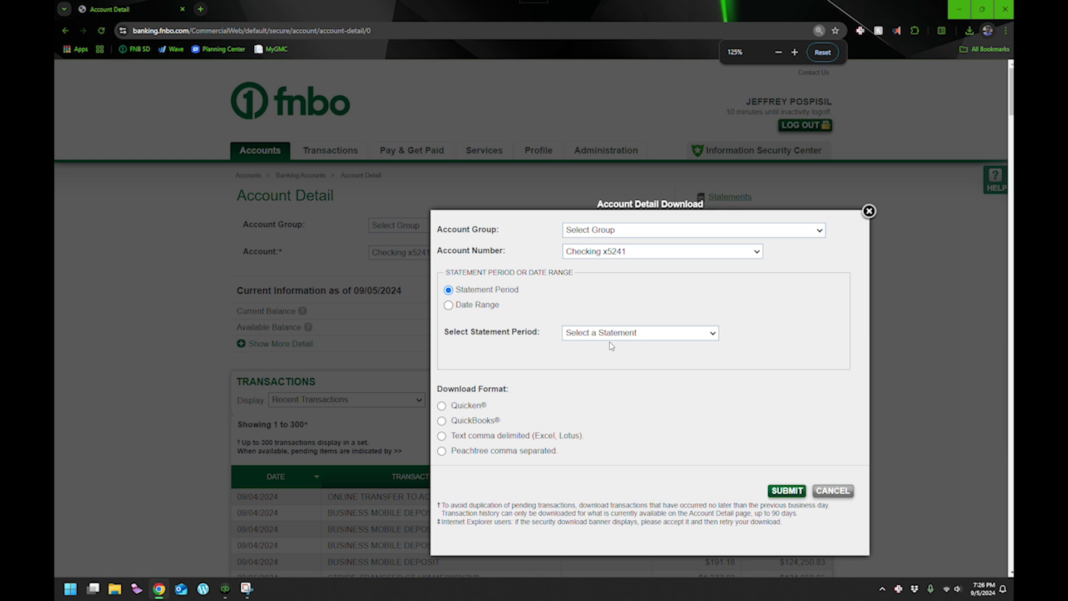
scroll(611, 346, "down", 1)
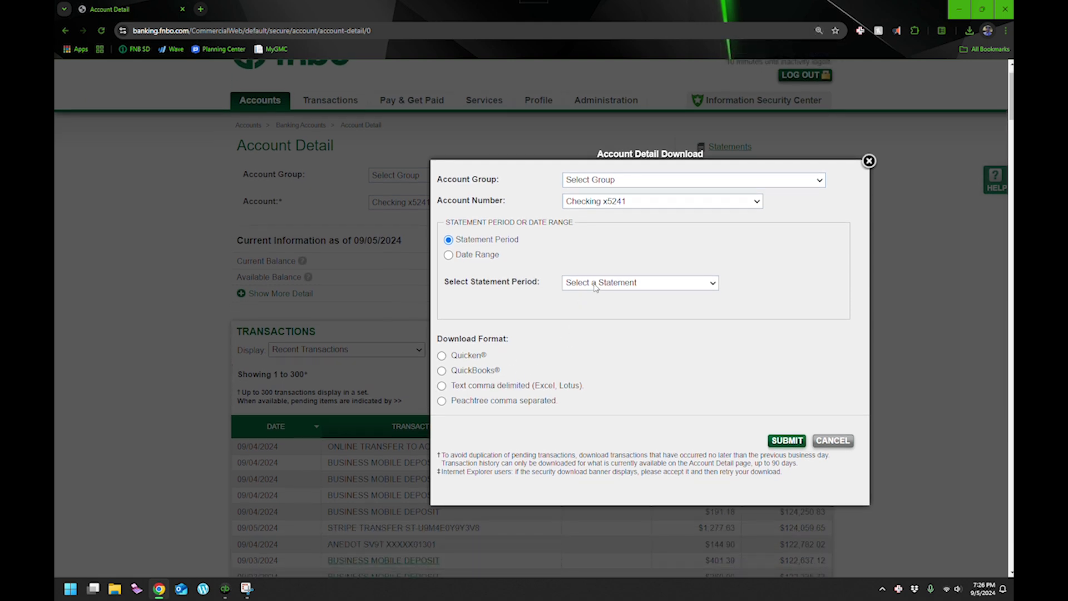
Download the statement closing 08/31/2024 as a QuickBooks file, then reset the page zoom
left_click(595, 283)
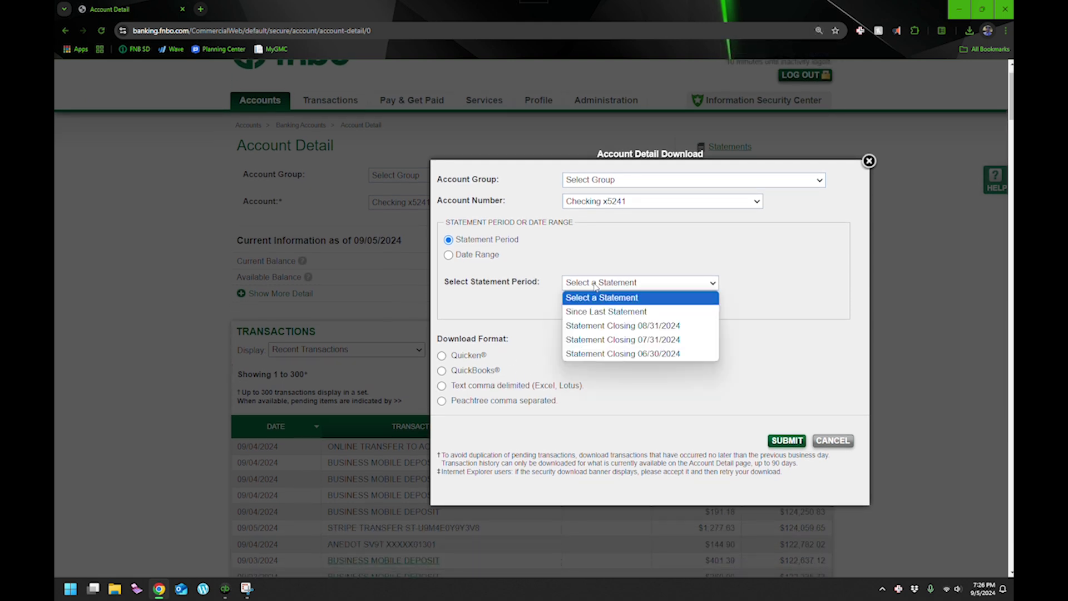
left_click(597, 327)
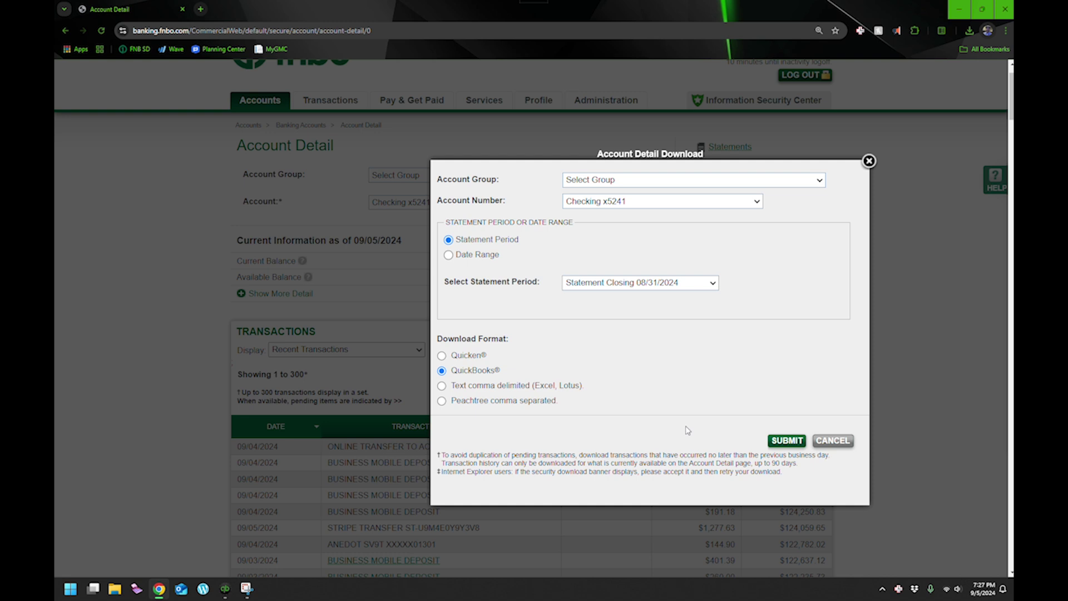
left_click(787, 441)
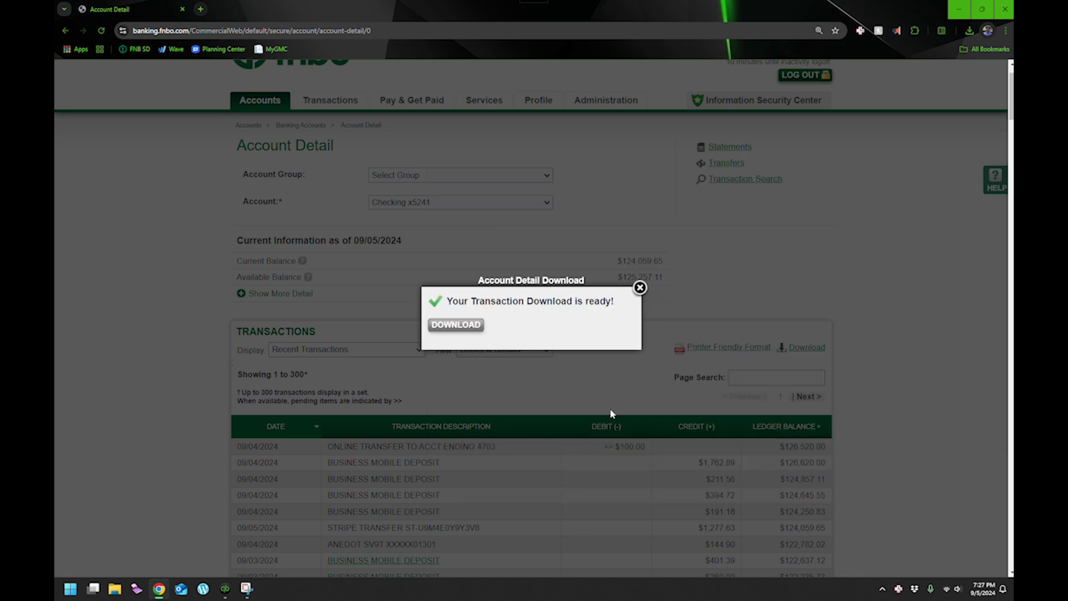
left_click(468, 326)
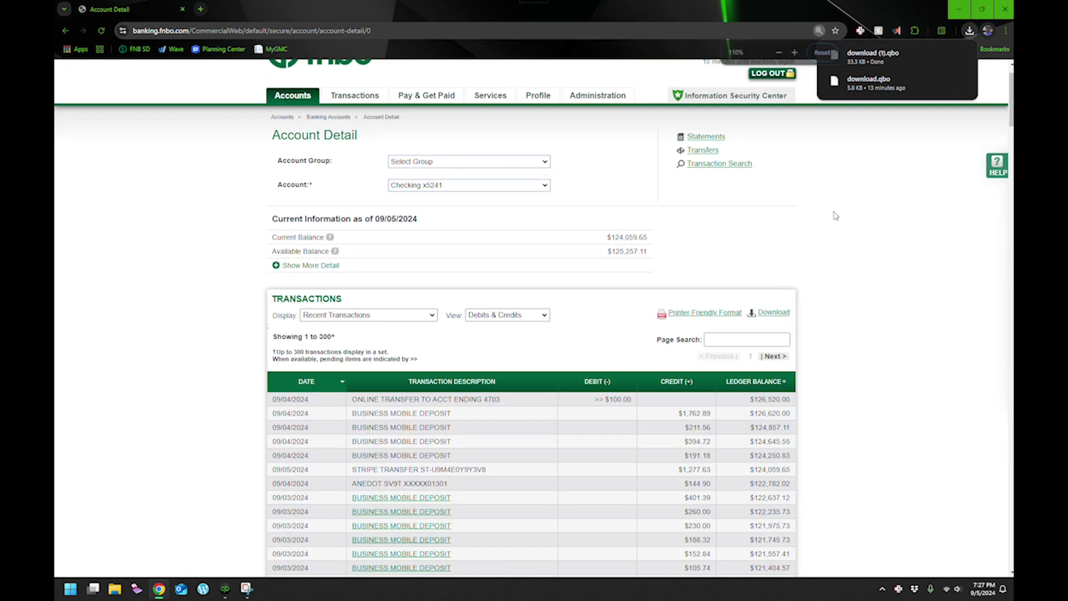
key("ctrl+minus")
key("ctrl+minus")
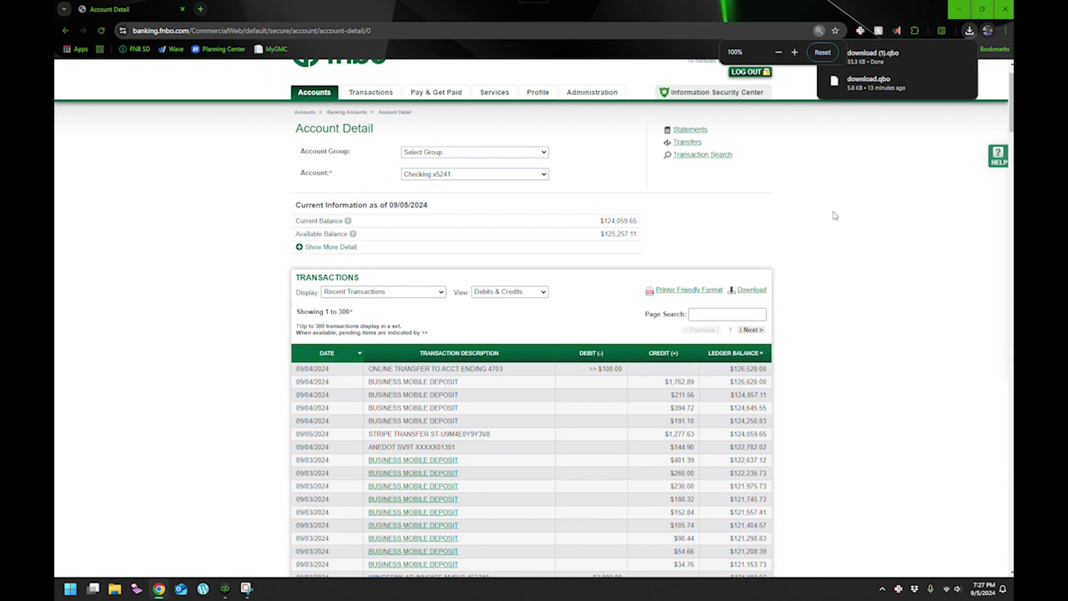
Close the browser and upload download (1).qbo into the import wizard
left_click(1004, 8)
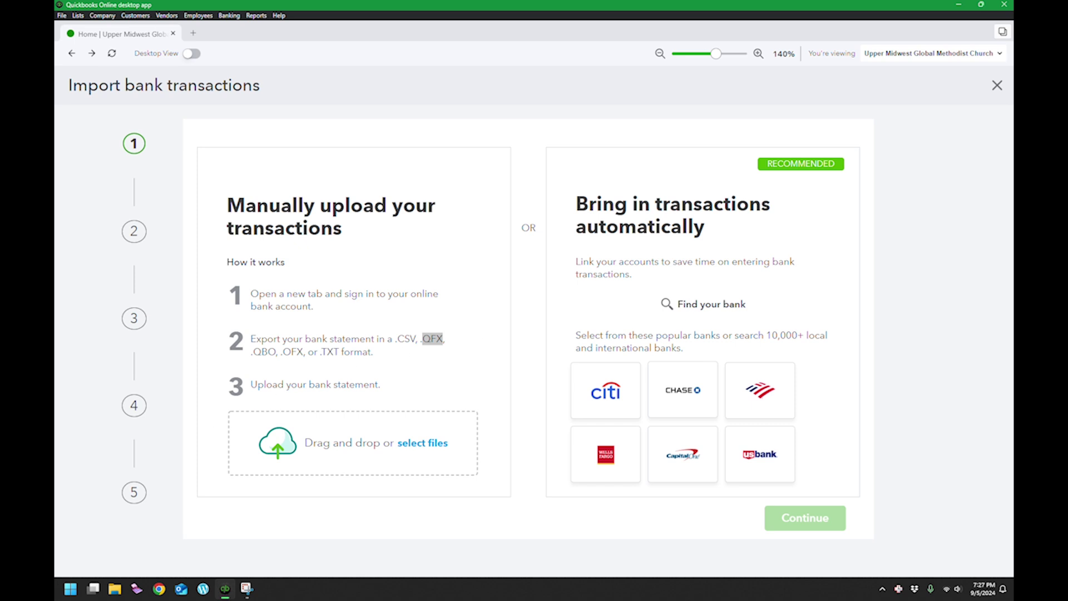
left_click_drag(55, 345, 346, 444)
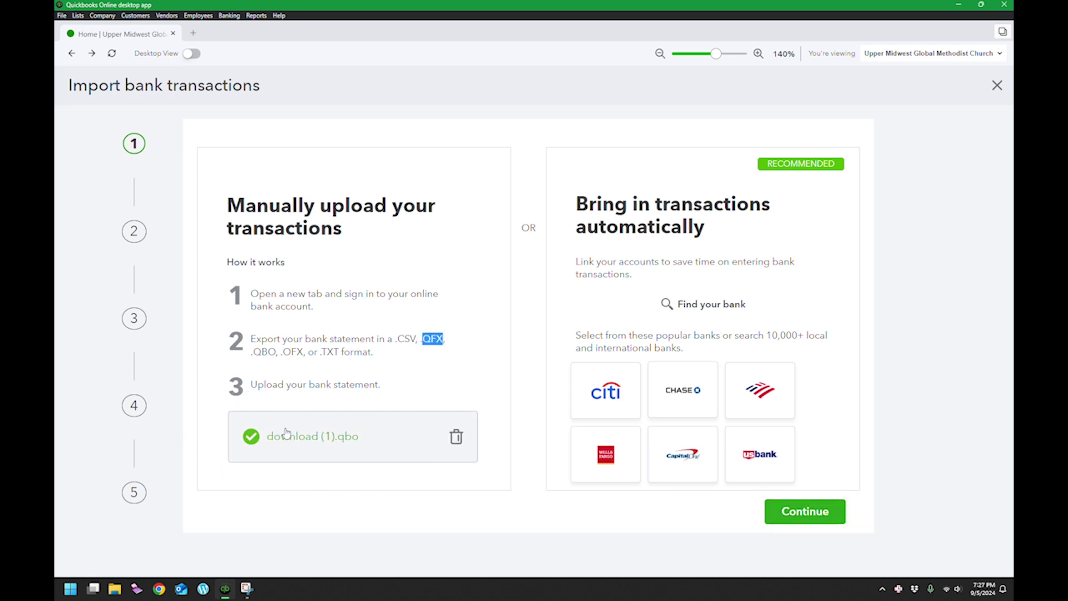
left_click(779, 518)
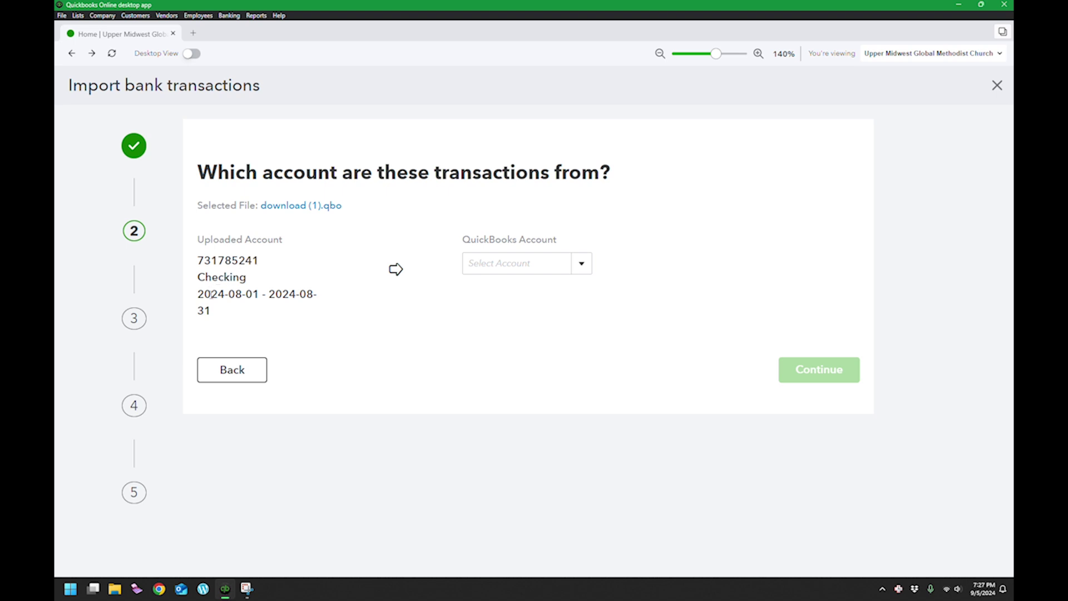
Map the file to the 1071 Bill.com Money In Clearing account and run the import
left_click_drag(200, 288, 239, 294)
left_click(299, 331)
left_click(582, 264)
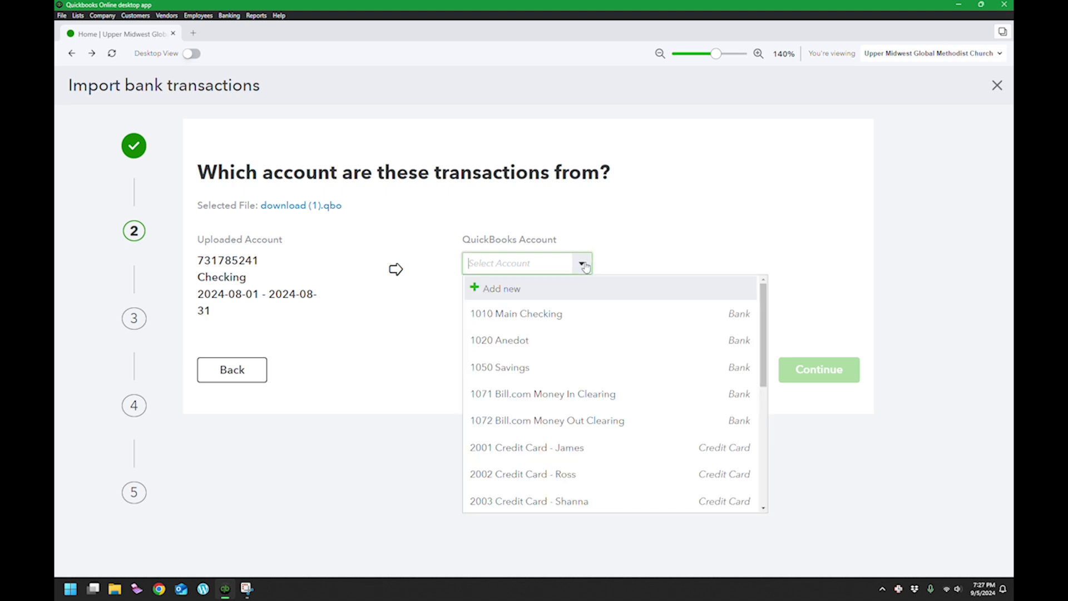
left_click(531, 399)
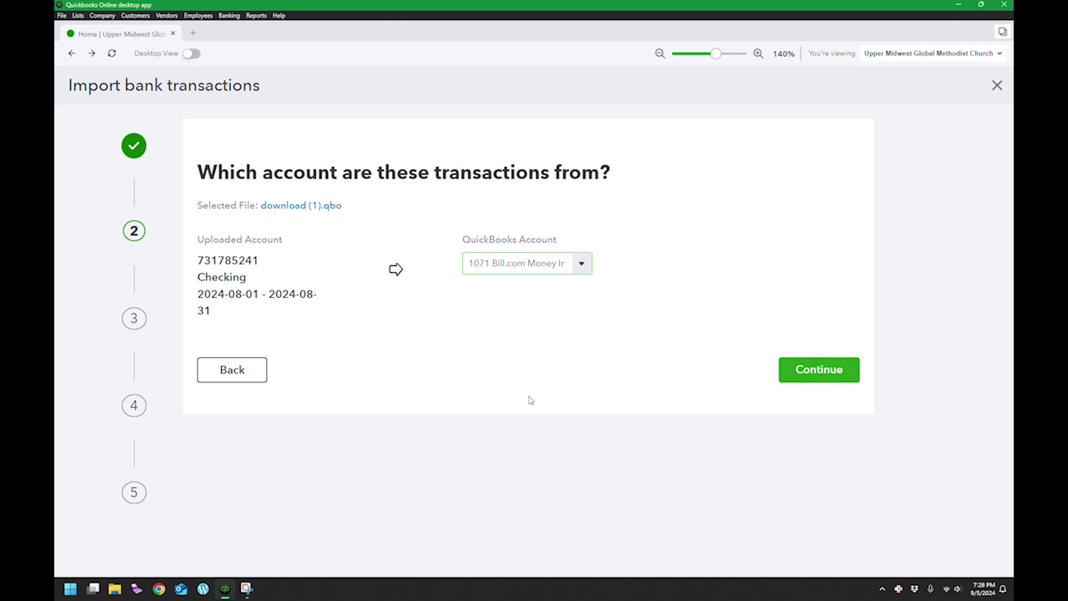
left_click(814, 376)
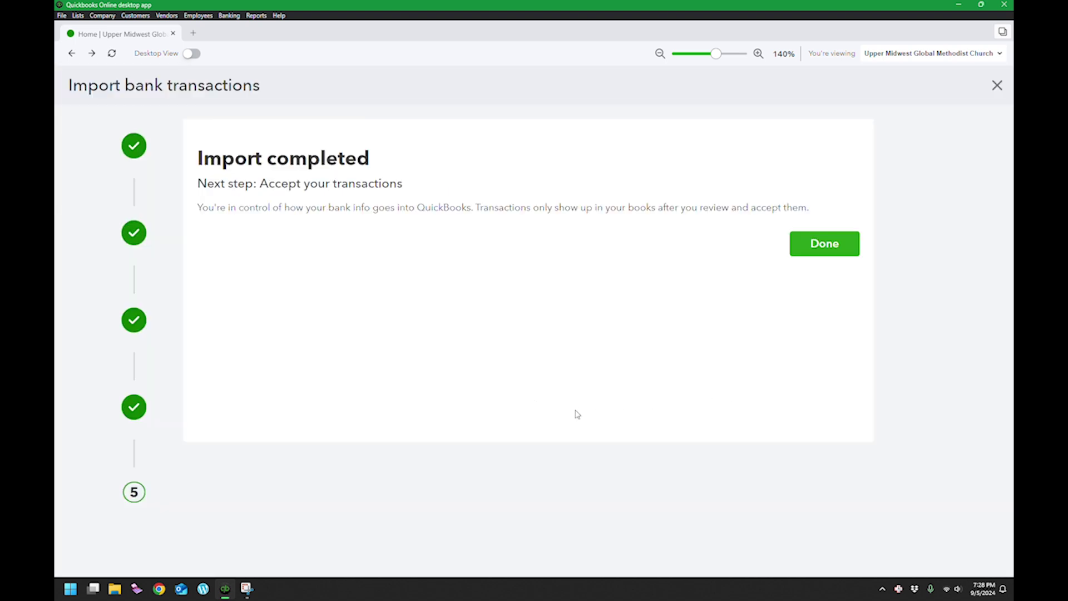
Finish the import and scroll through the imported August transactions, e.g. Intuit $500.00 and $238.52
left_click(832, 245)
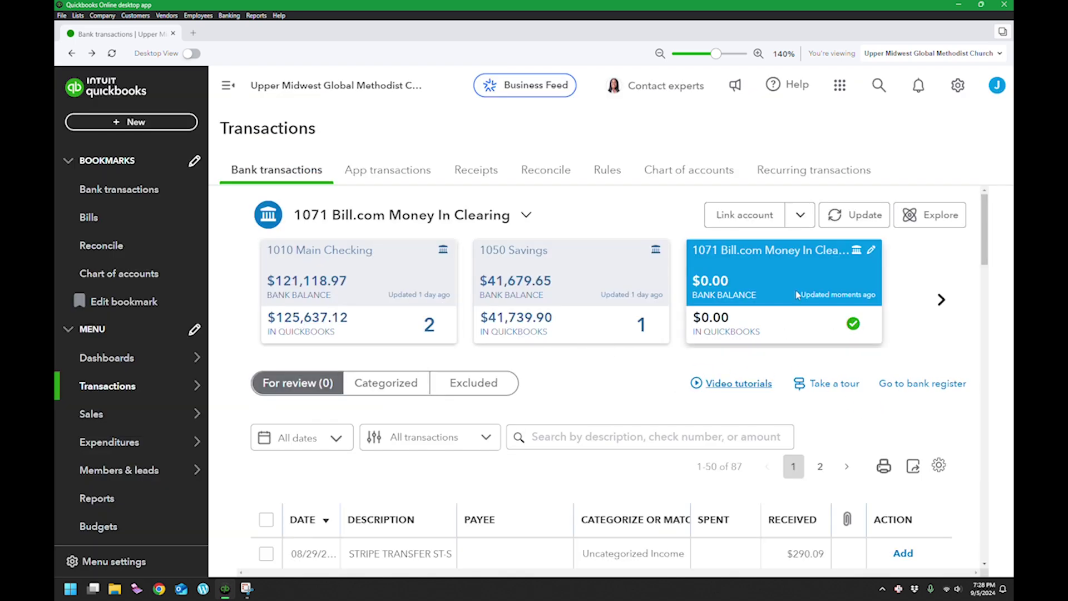
scroll(681, 393, "down", 2)
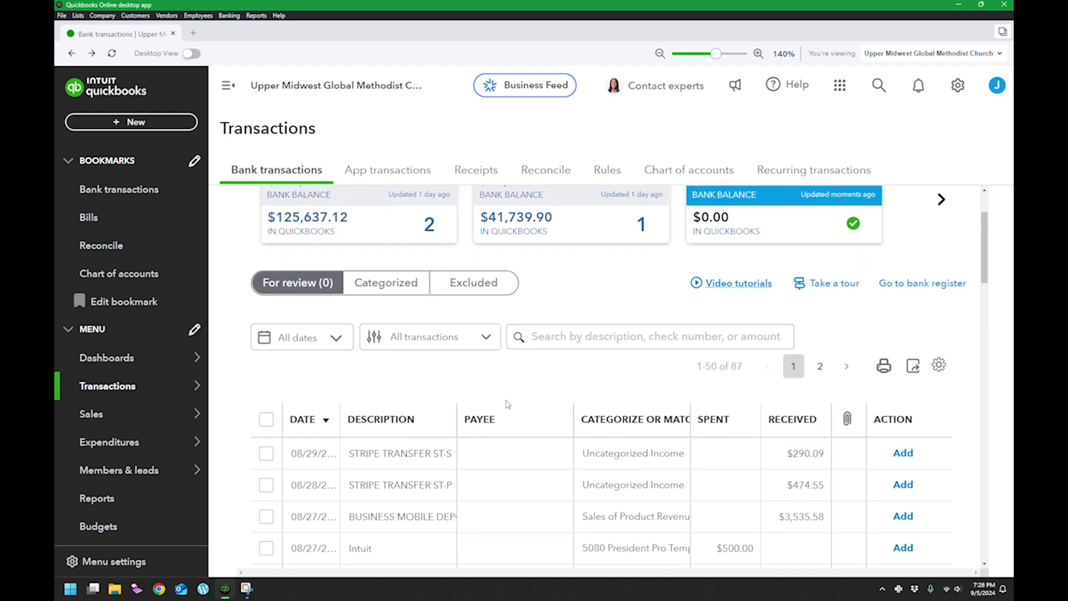
scroll(506, 408, "down", 10)
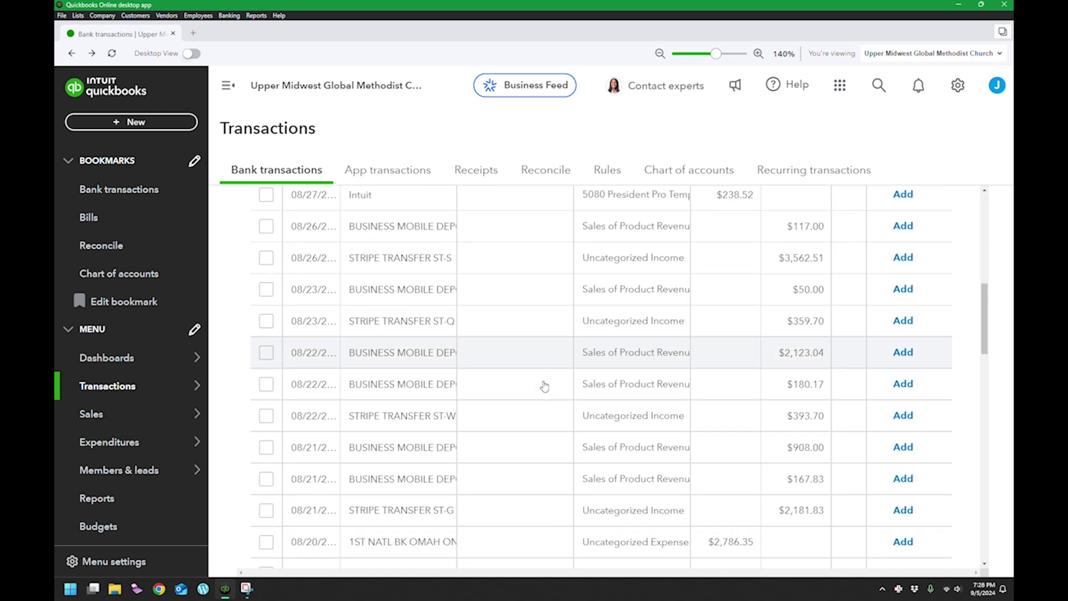
scroll(544, 387, "down", 12)
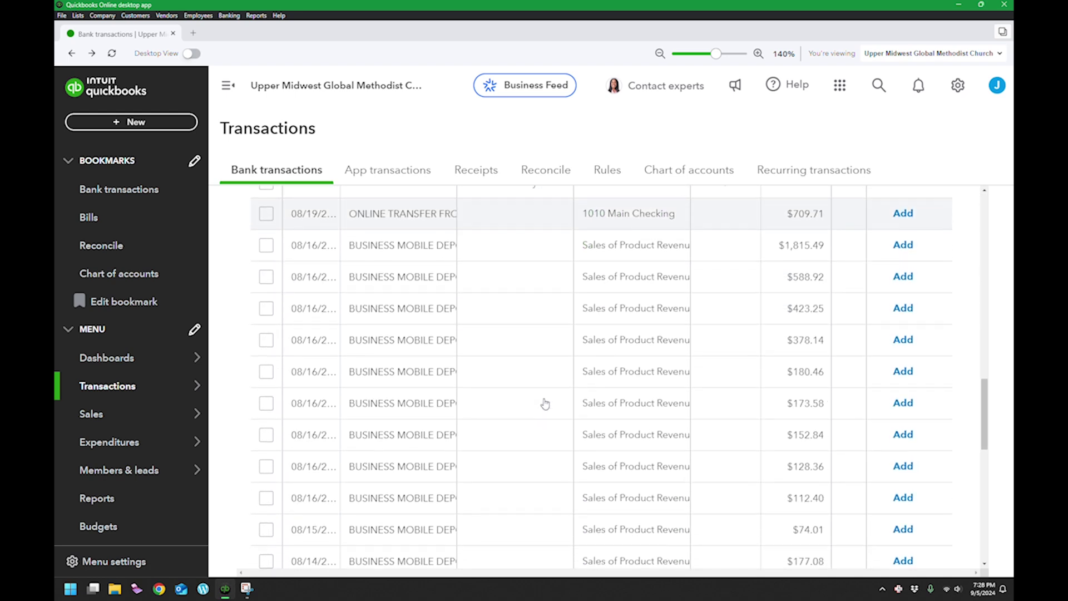
scroll(544, 403, "down", 9)
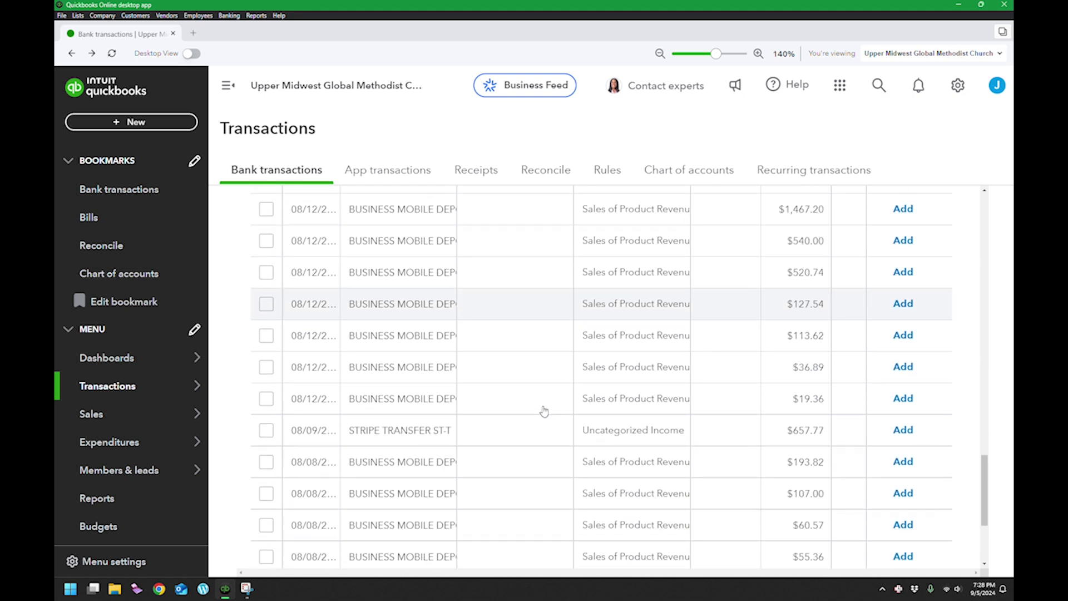
scroll(544, 410, "up", 15)
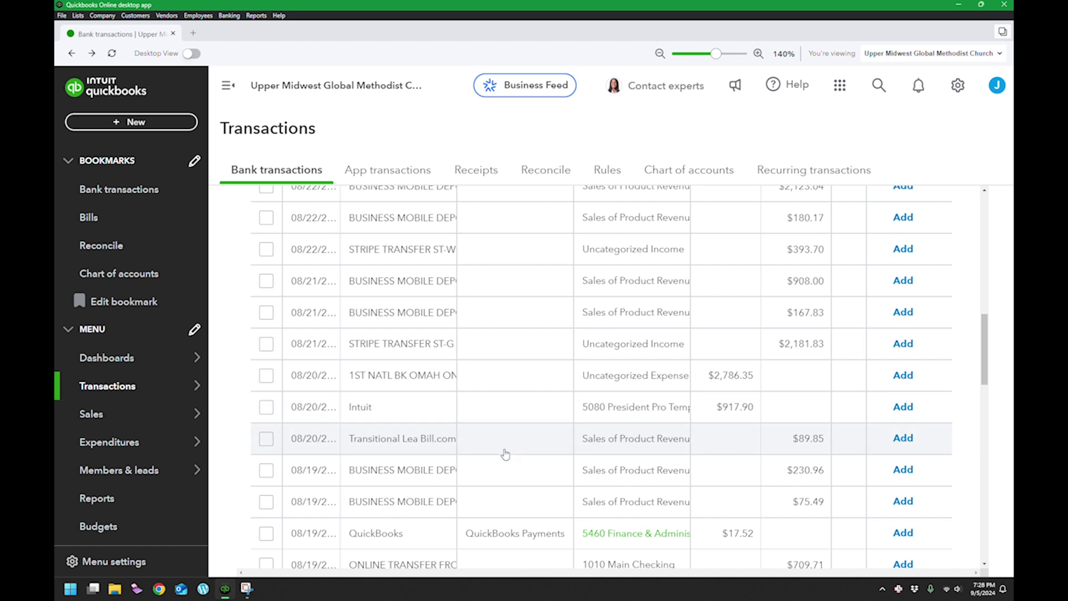
scroll(504, 446, "up", 5)
scroll(572, 341, "up", 1)
scroll(529, 357, "down", 1)
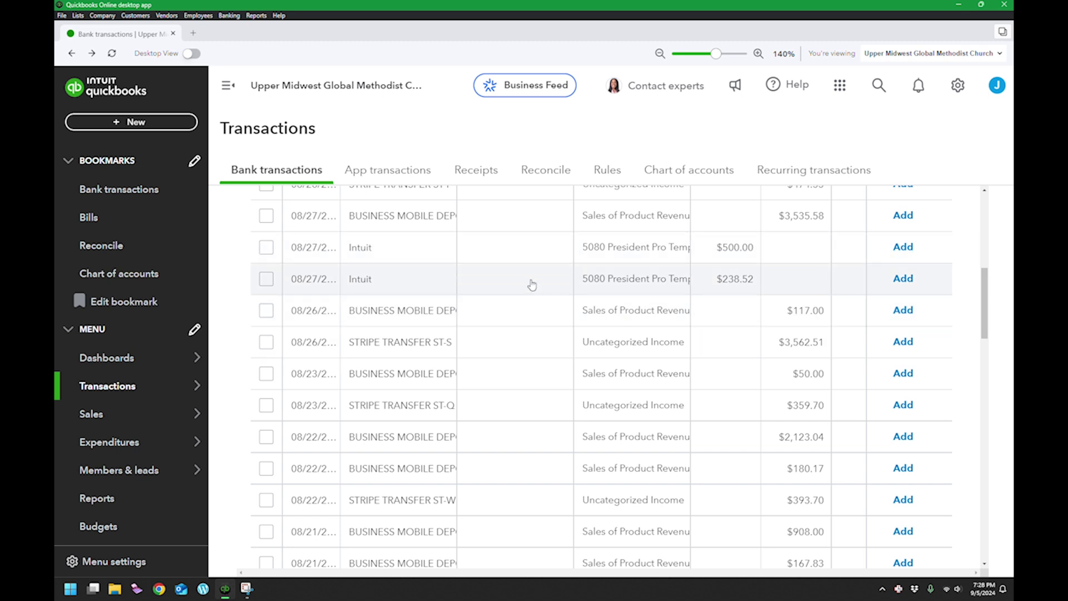
Preview an Intuit charge, then select all 50 review transactions and exclude them
left_click(740, 282)
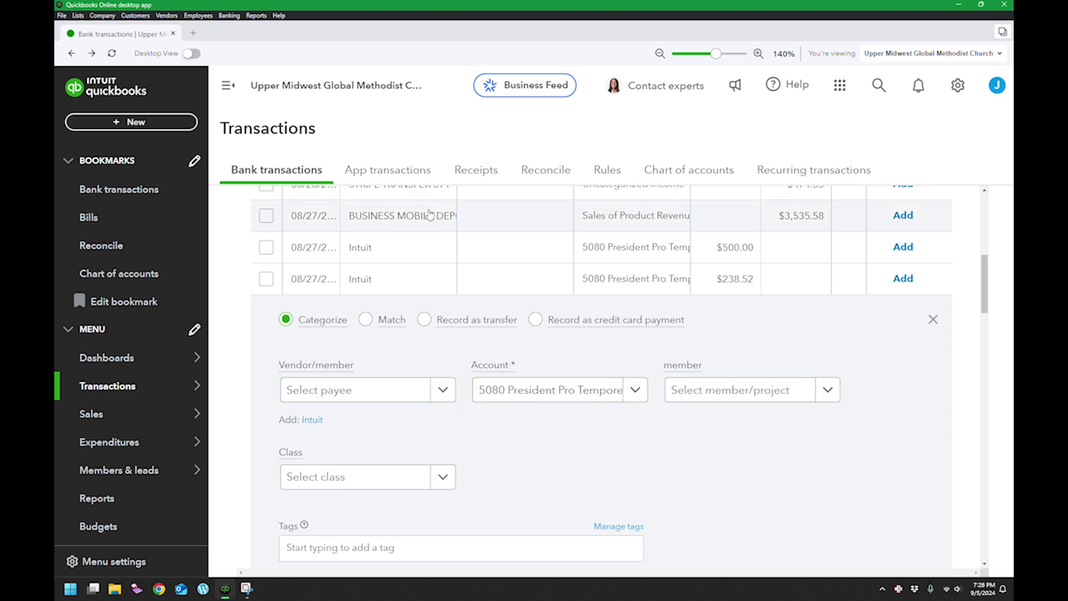
scroll(448, 220, "up", 1)
scroll(448, 220, "up", 4)
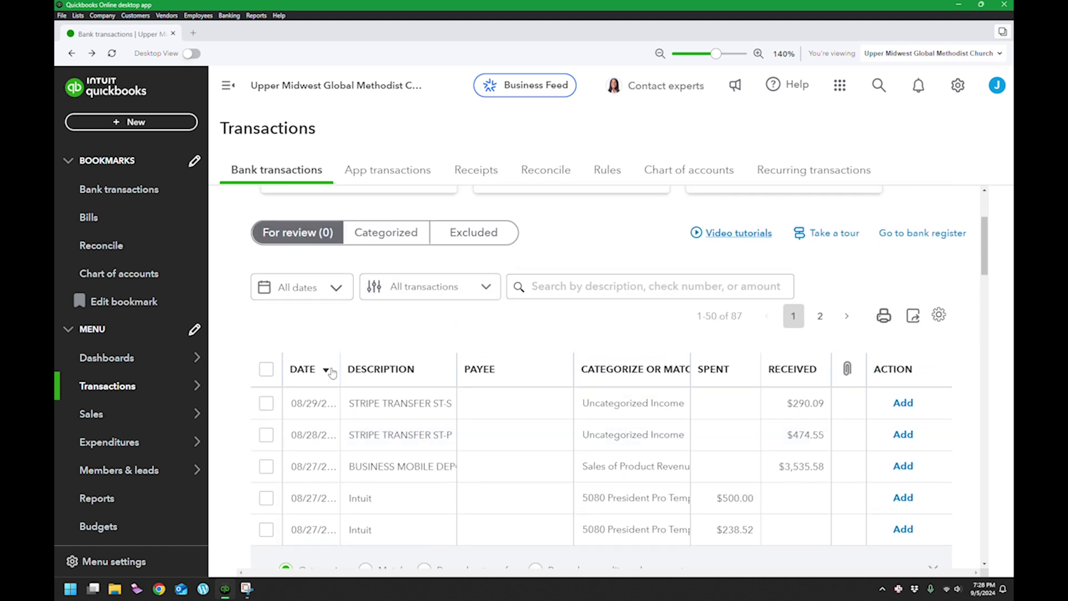
left_click(266, 369)
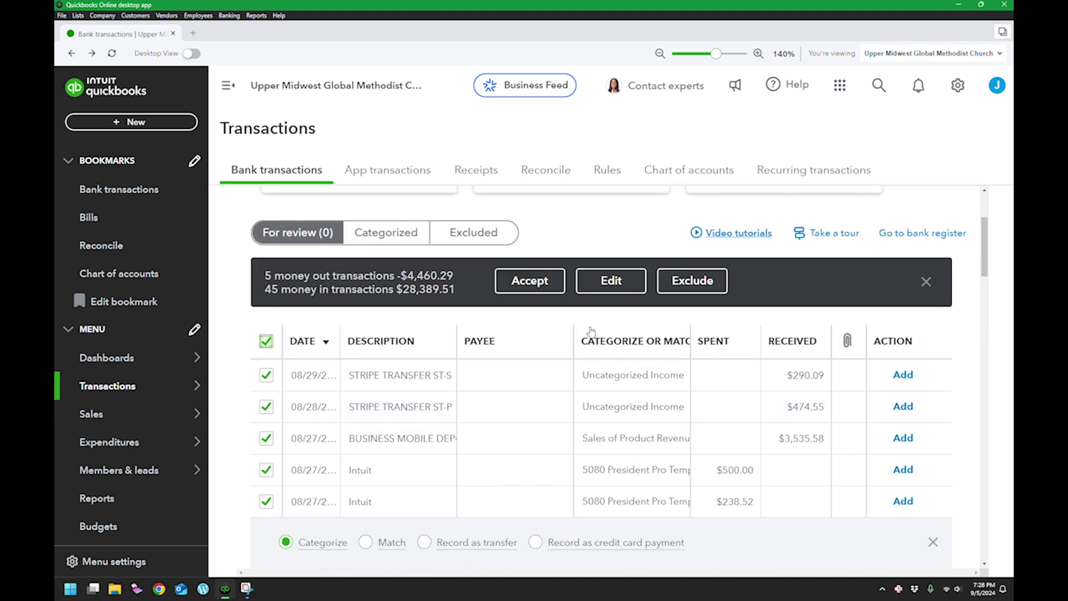
left_click(688, 283)
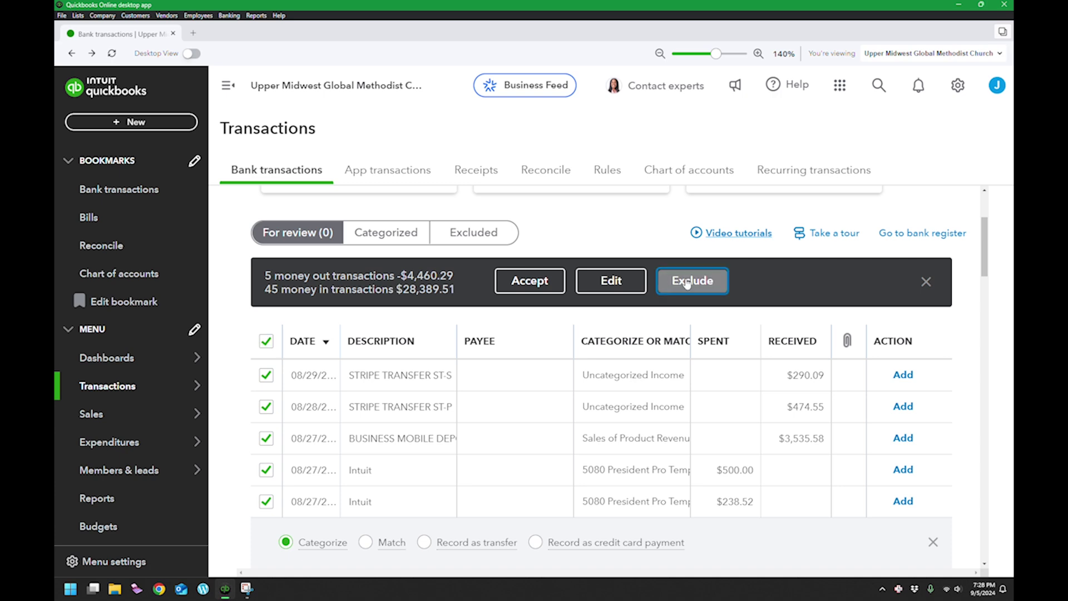